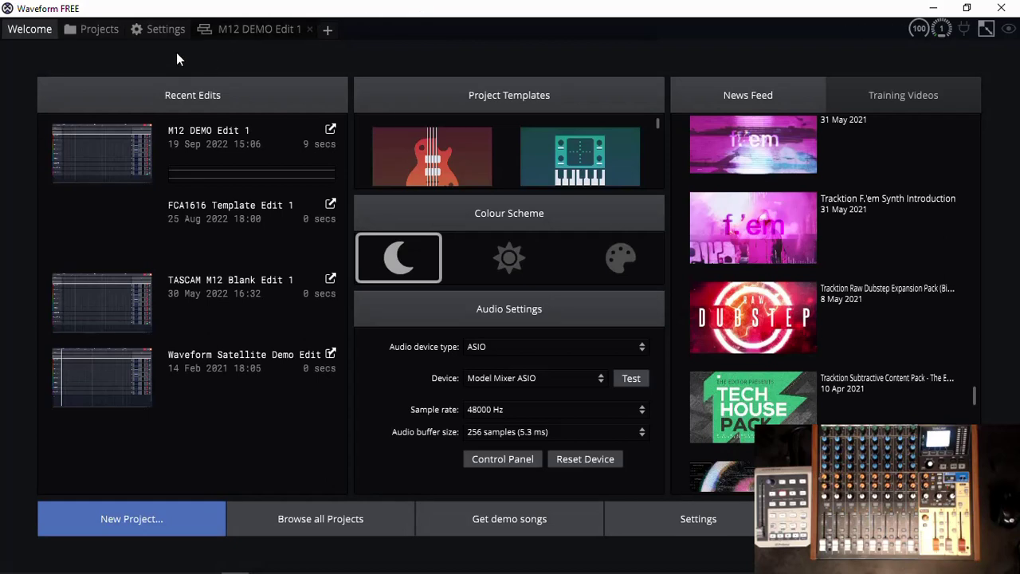
# In Settings > MIDI Devices, enable the Model 12 ports MIDIOUT2 (output) and MIDIIN2 (input).
pyautogui.click(158, 32)
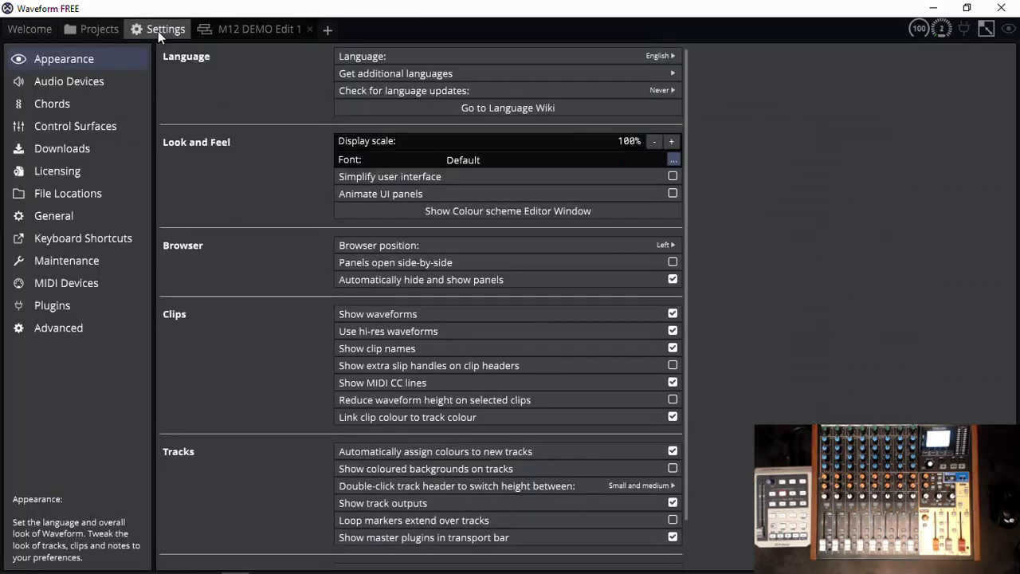
pyautogui.click(69, 283)
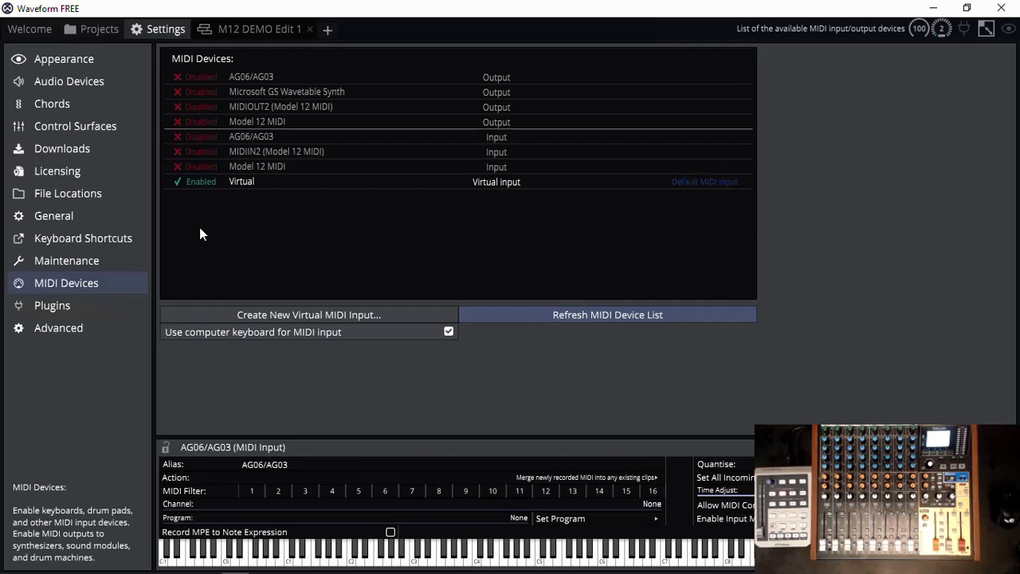
pyautogui.click(202, 107)
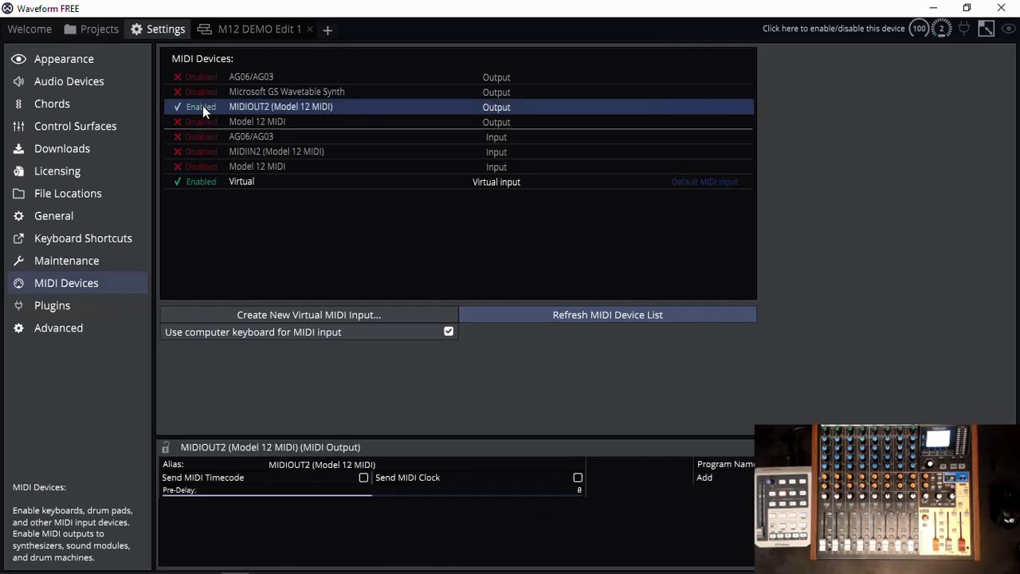
pyautogui.click(201, 150)
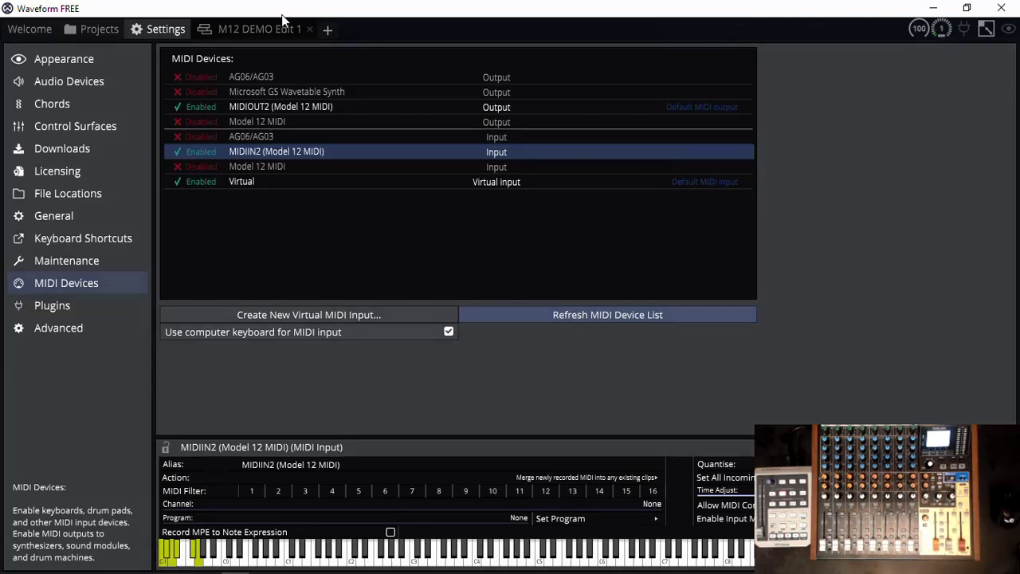
# Set Mackie Control Universal's input to MIDIIN2 and output to MIDIOUT2 (Model 12 MIDI).
pyautogui.click(60, 127)
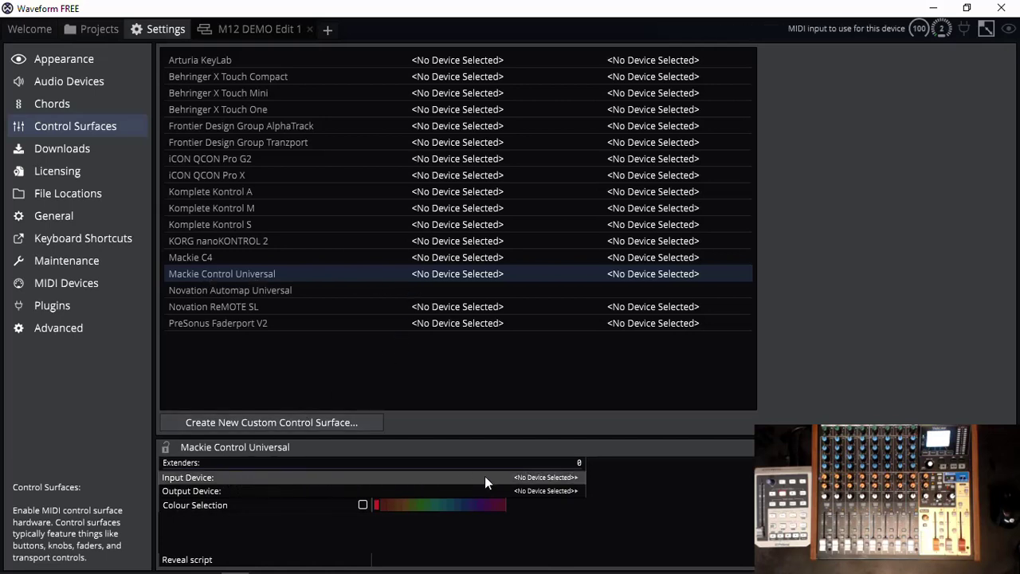
pyautogui.click(567, 477)
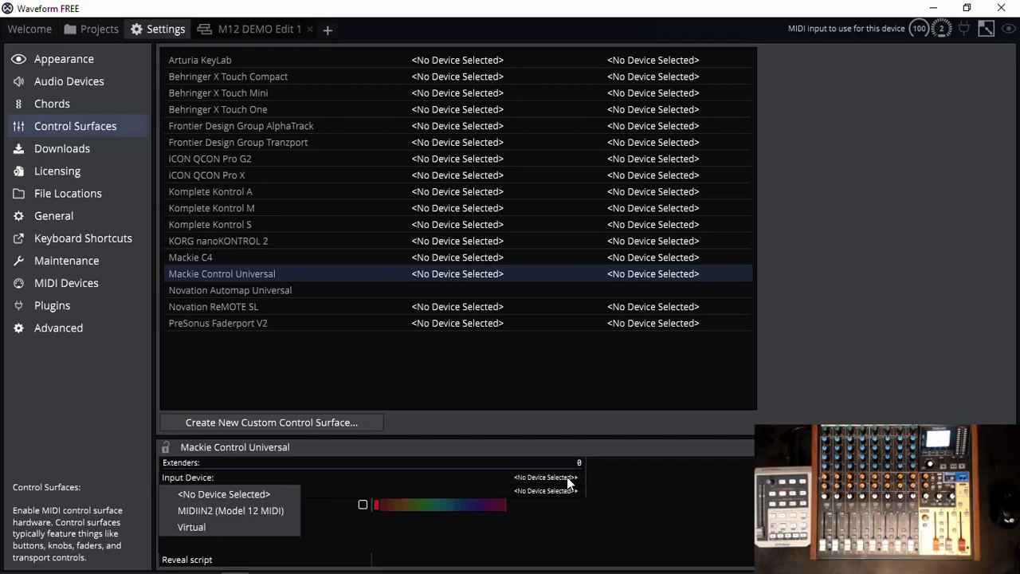
pyautogui.click(242, 509)
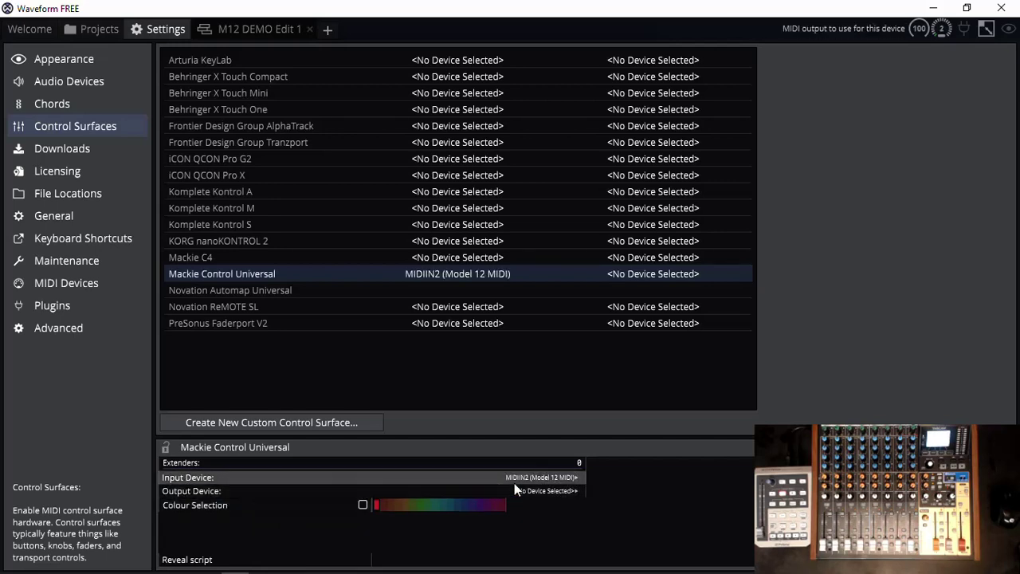
pyautogui.click(561, 489)
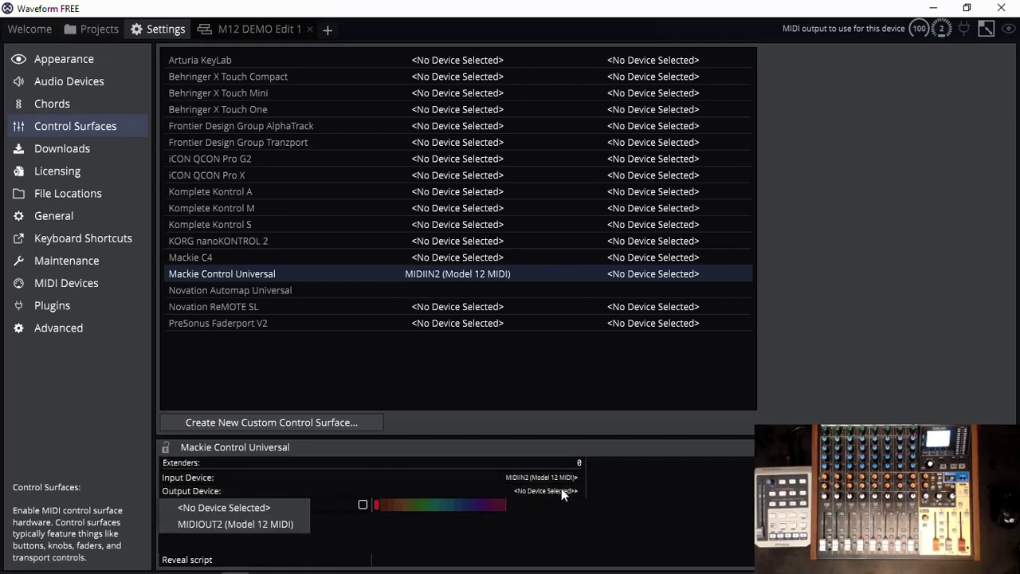
pyautogui.click(241, 523)
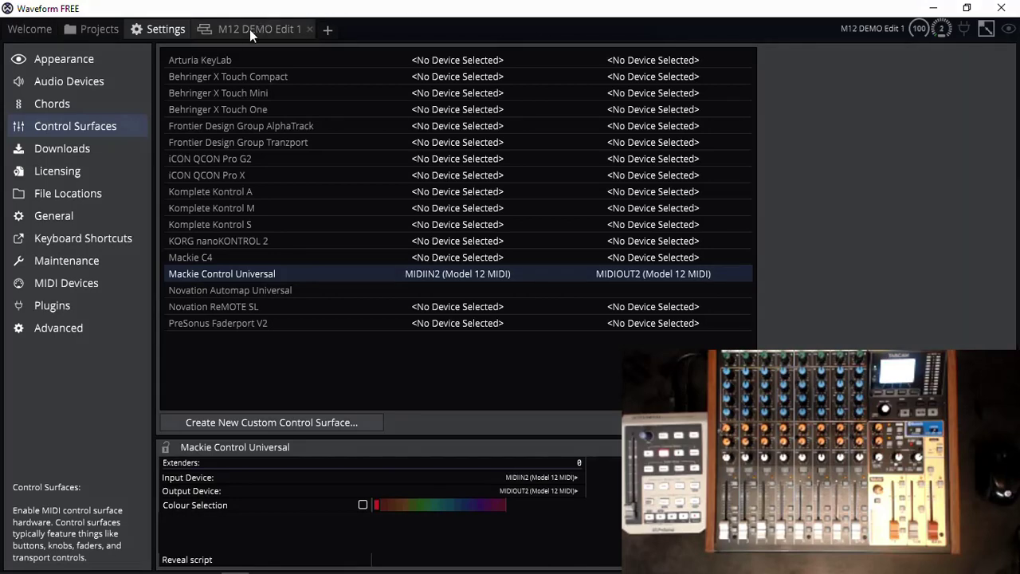
# Return to M12 DEMO Edit 1 and open the Actions browser, keeping the mixer and hiding the properties panel.
pyautogui.click(248, 29)
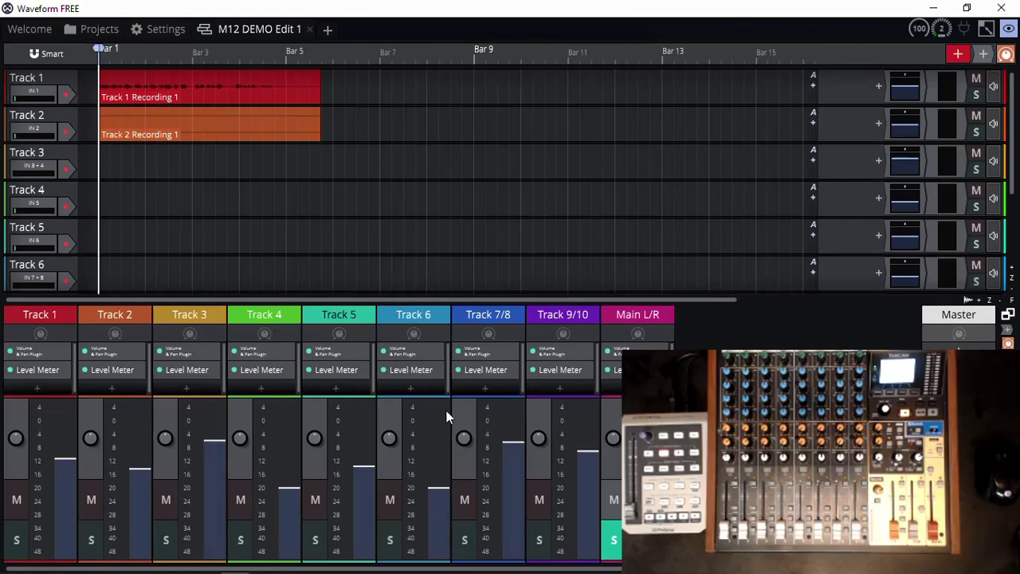
pyautogui.click(1008, 30)
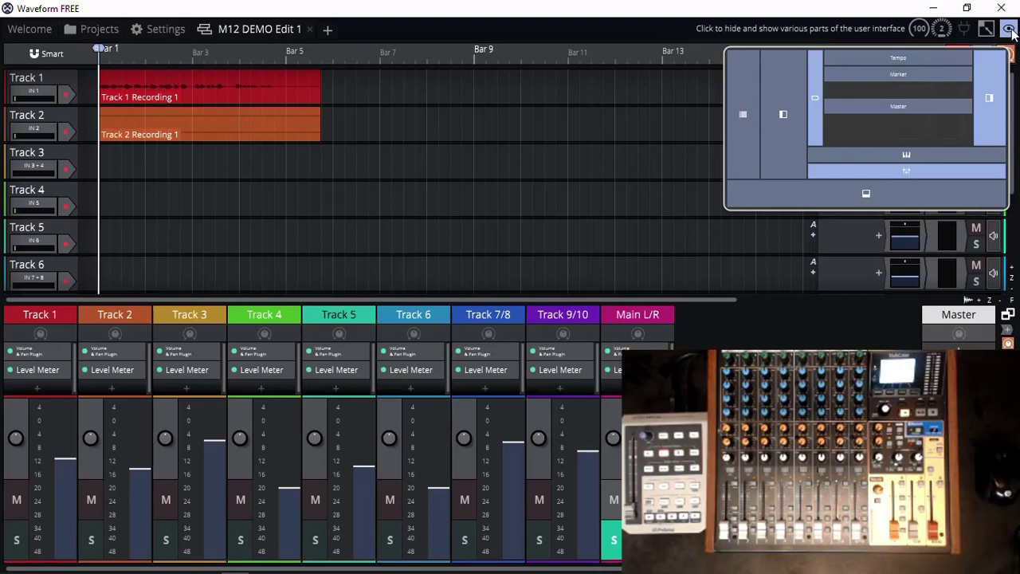
pyautogui.click(907, 170)
pyautogui.click(907, 170)
pyautogui.click(882, 197)
pyautogui.click(782, 137)
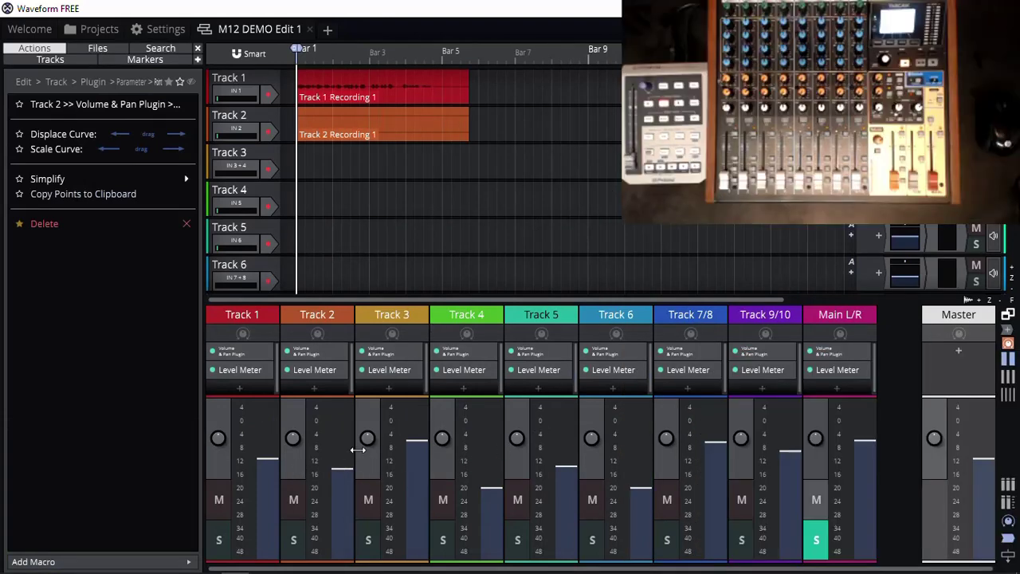
# Move the Model 12 hardware faders so the Track 5 and Track 6 mixer faders follow.
pyautogui.moveTo(496, 471)
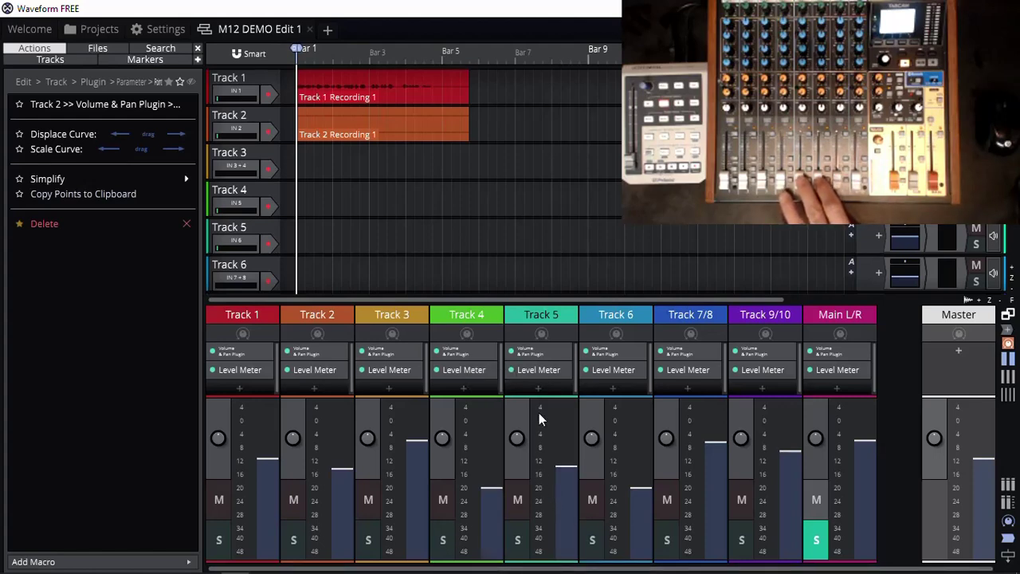
pyautogui.moveTo(566, 468)
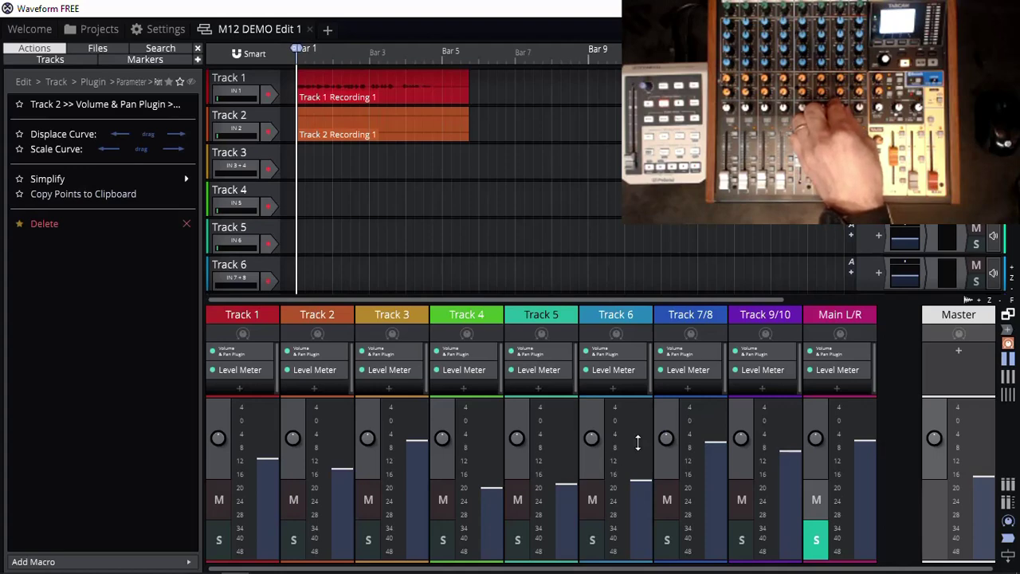
pyautogui.moveTo(667, 438)
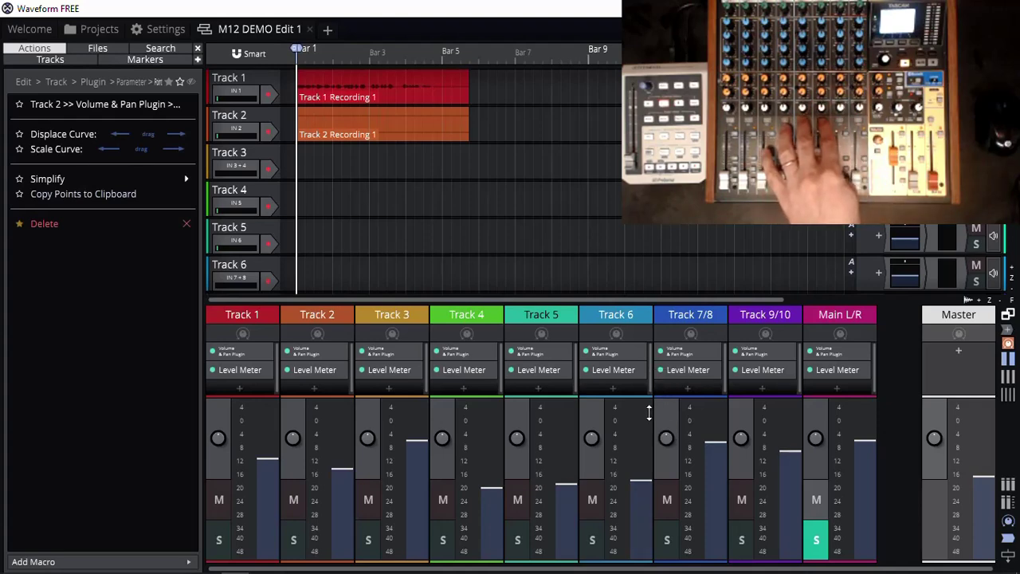
# Arm Track 5 for recording and start playback of the edit.
pyautogui.click(274, 251)
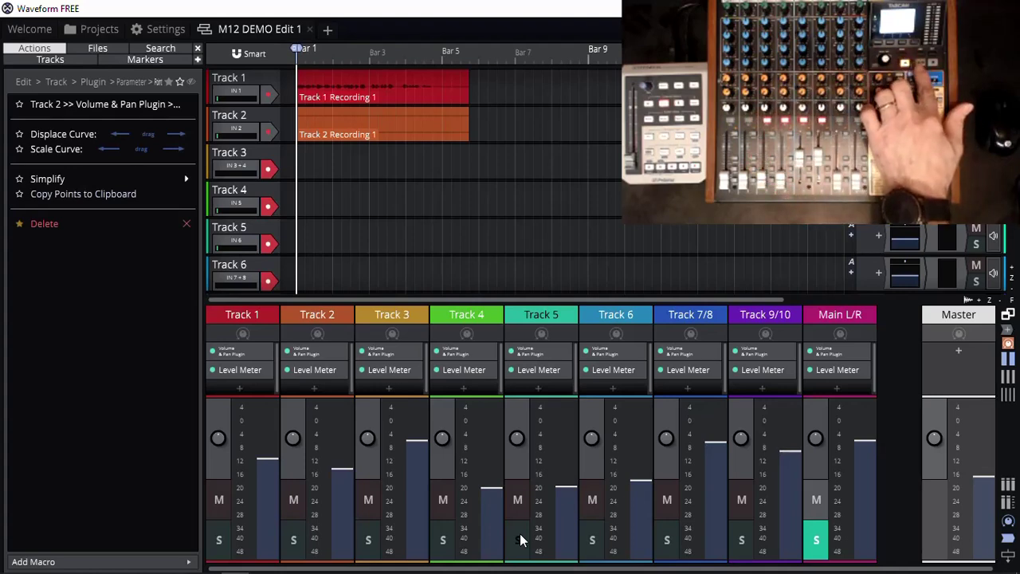
pyautogui.press('space')
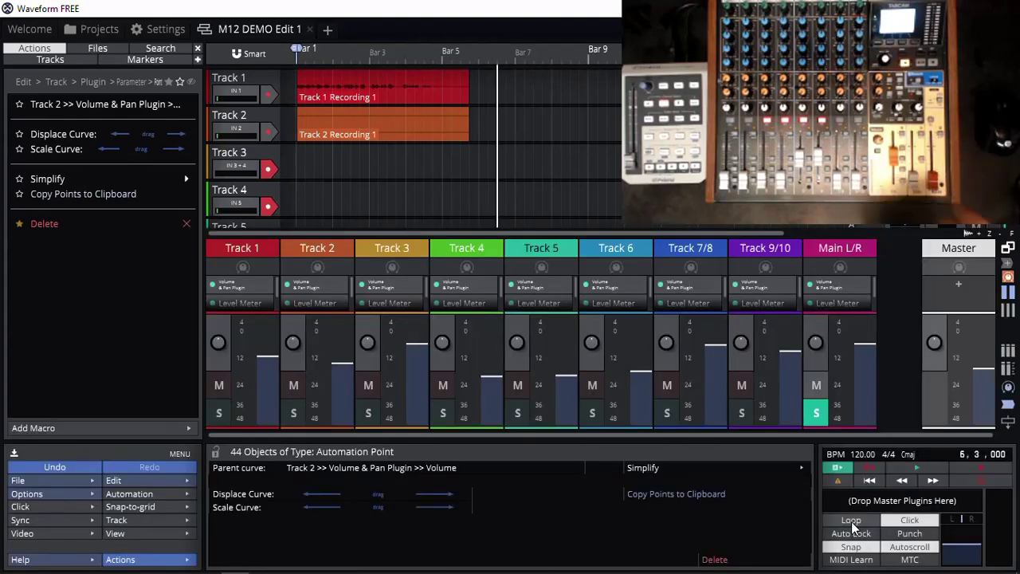
# Adjust Track 5's mixer fader down to about -6.85 dB.
pyautogui.moveTo(842, 530)
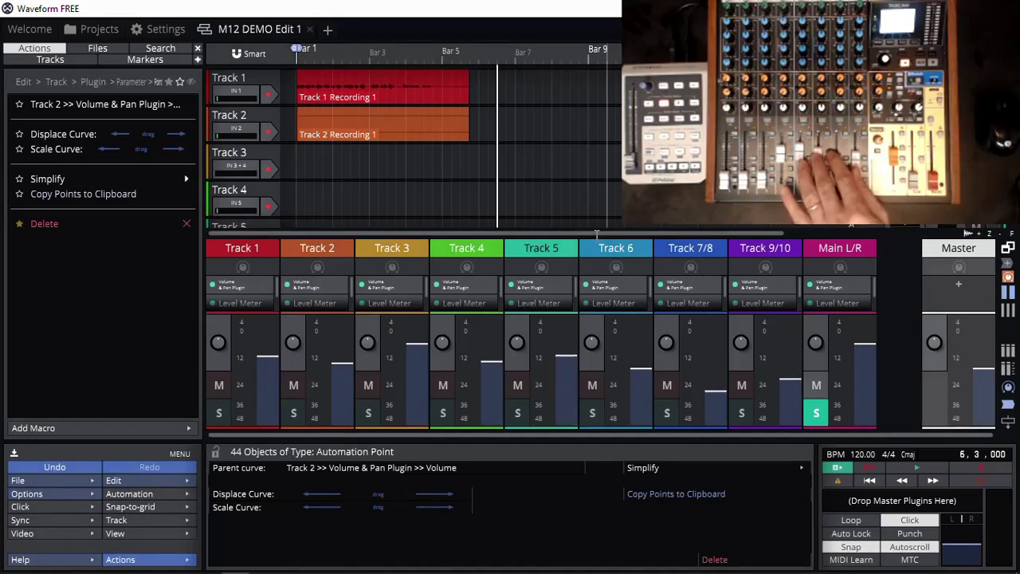
pyautogui.moveTo(571, 356)
pyautogui.mouseDown()
pyautogui.moveTo(560, 383)
pyautogui.moveTo(564, 350)
pyautogui.moveTo(560, 359)
pyautogui.mouseUp()
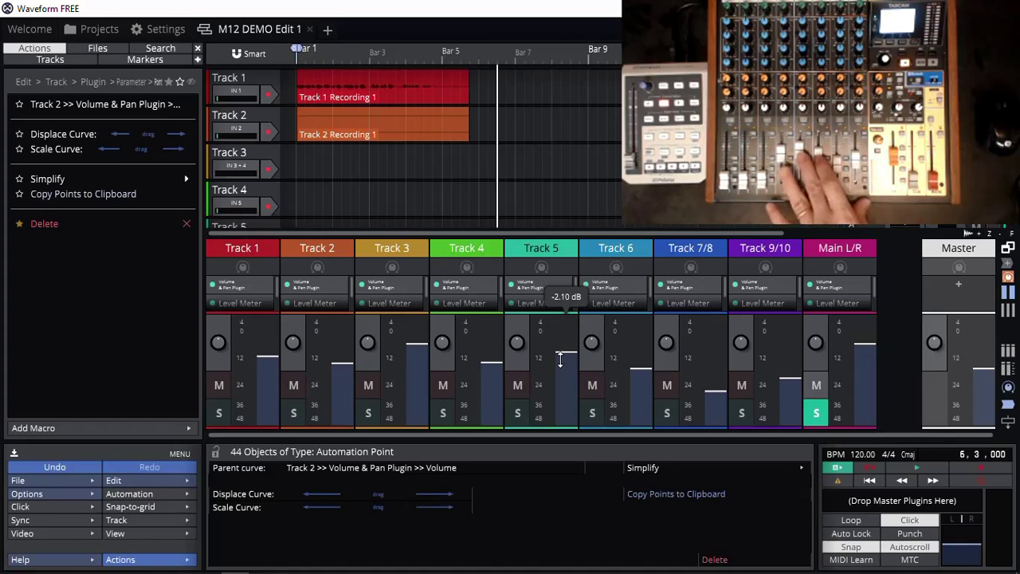
pyautogui.moveTo(565, 353); pyautogui.dragTo(573, 368)
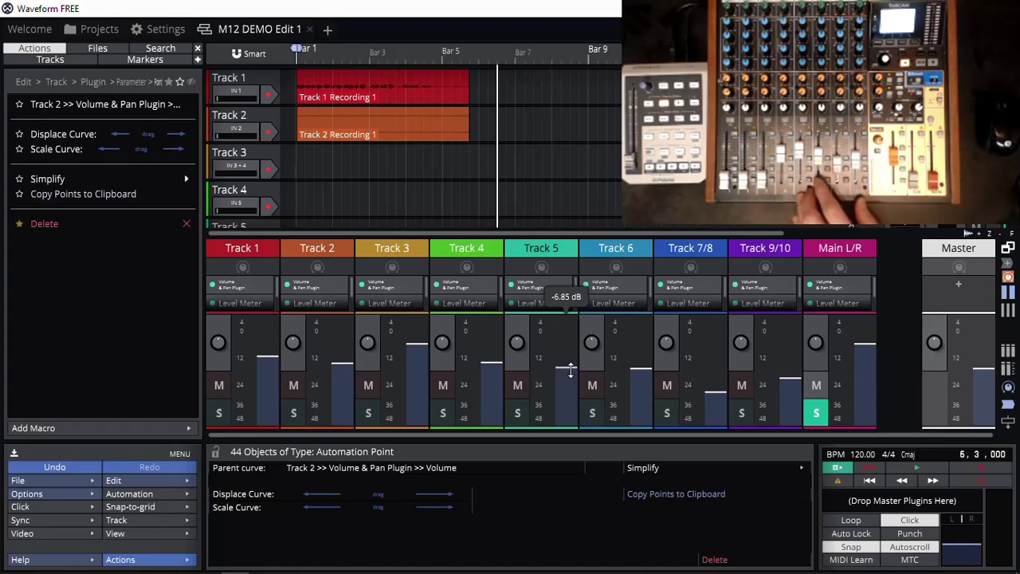
# Raise Track 5's fader to about -4 dB and return the playhead to the song start.
pyautogui.moveTo(566, 369); pyautogui.dragTo(563, 360)
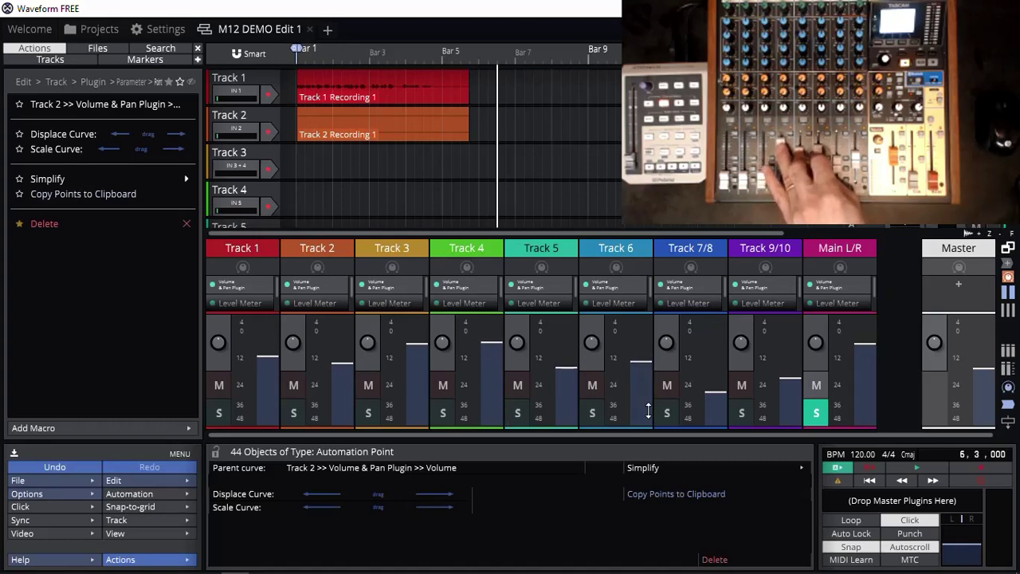
pyautogui.click(869, 480)
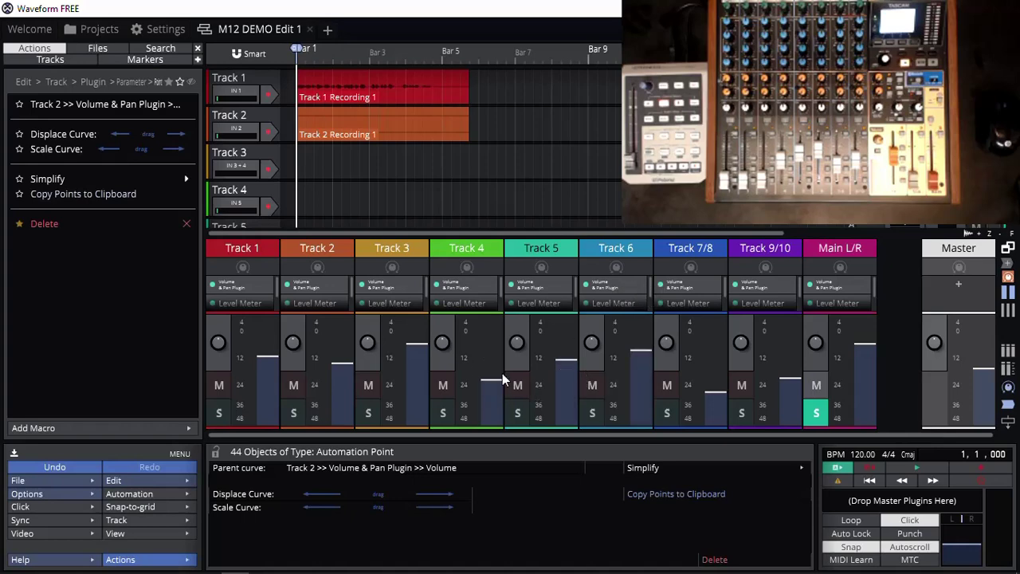
pyautogui.moveTo(565, 359)
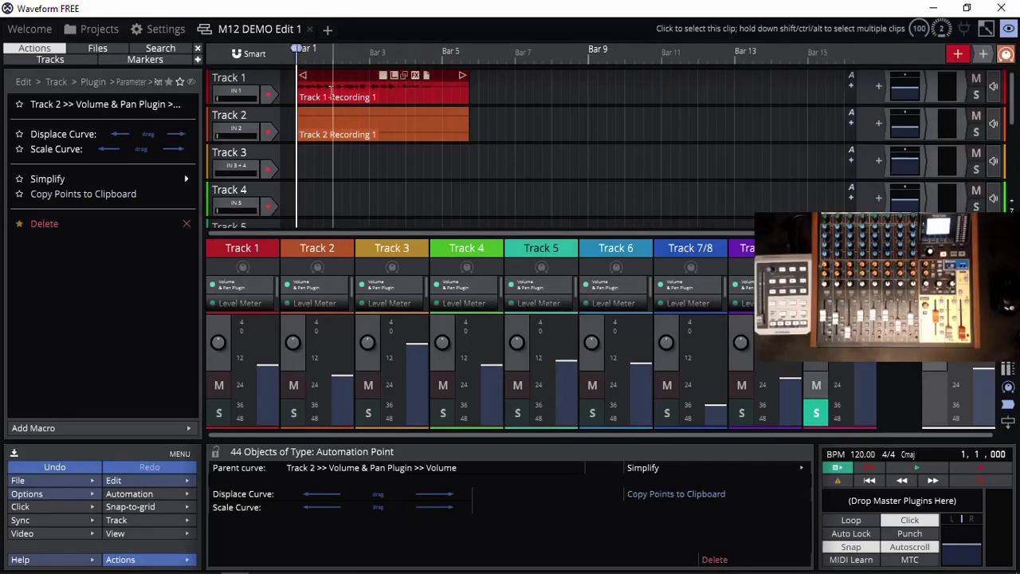
# Turn on 'Show default automation curve on each track' from the Automation menu.
pyautogui.moveTo(338, 96)
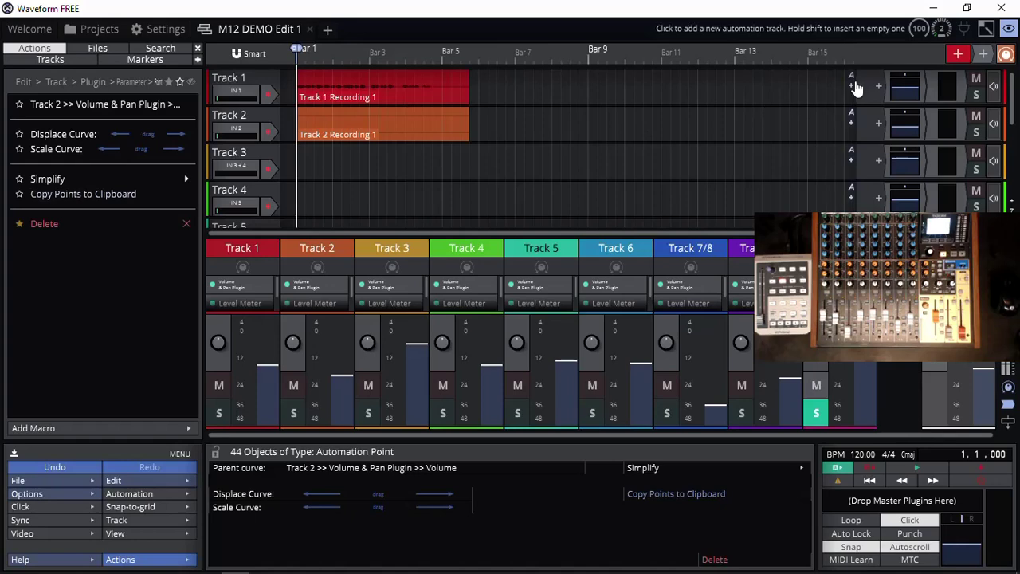
pyautogui.click(144, 495)
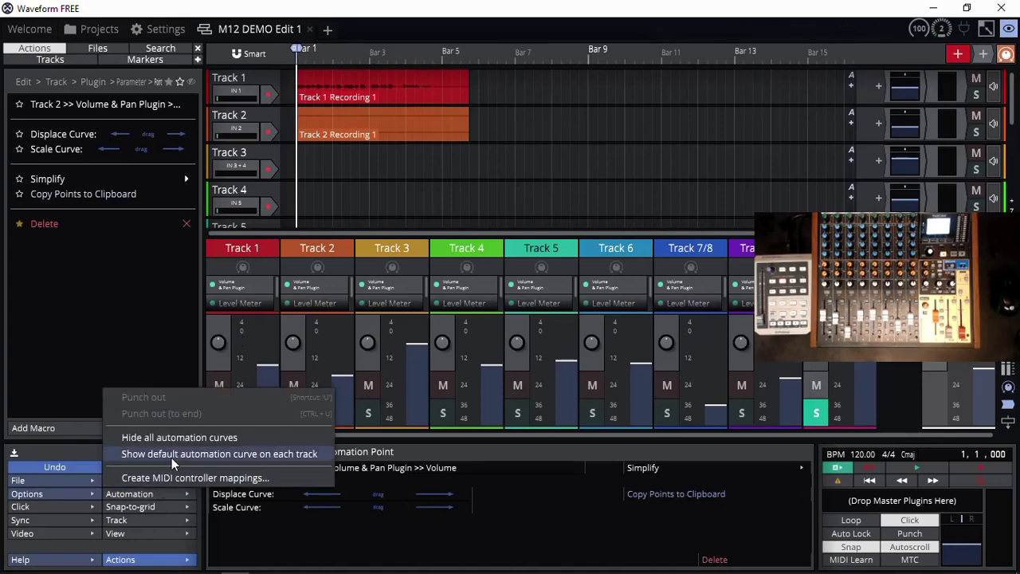
pyautogui.click(278, 454)
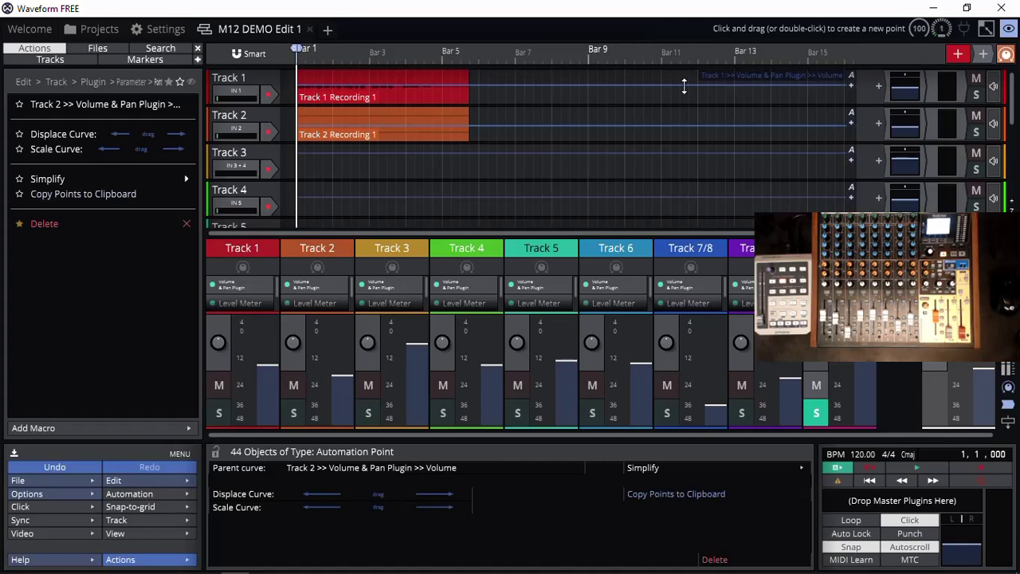
pyautogui.click(851, 78)
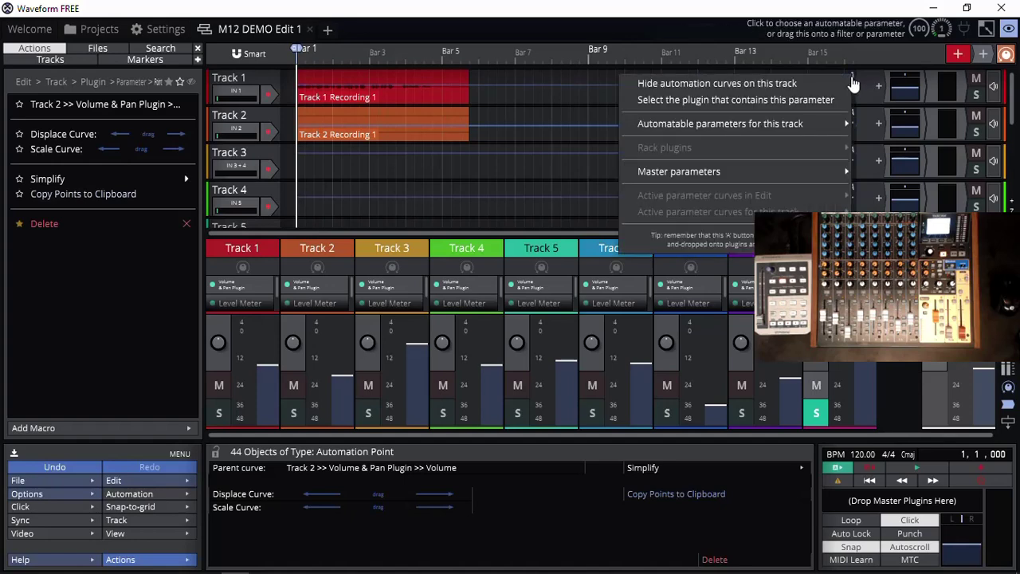
pyautogui.moveTo(781, 124)
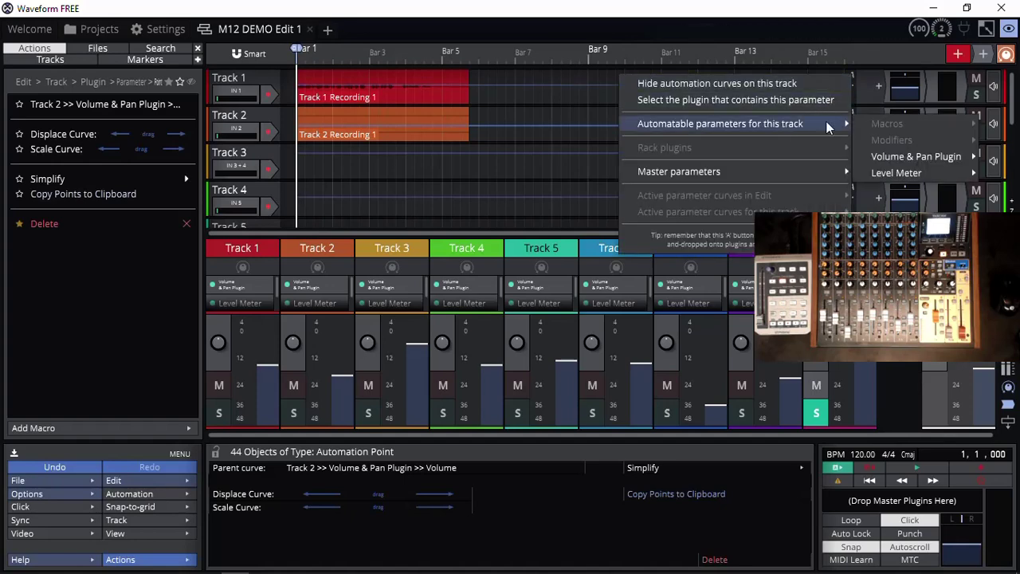
pyautogui.moveTo(878, 156)
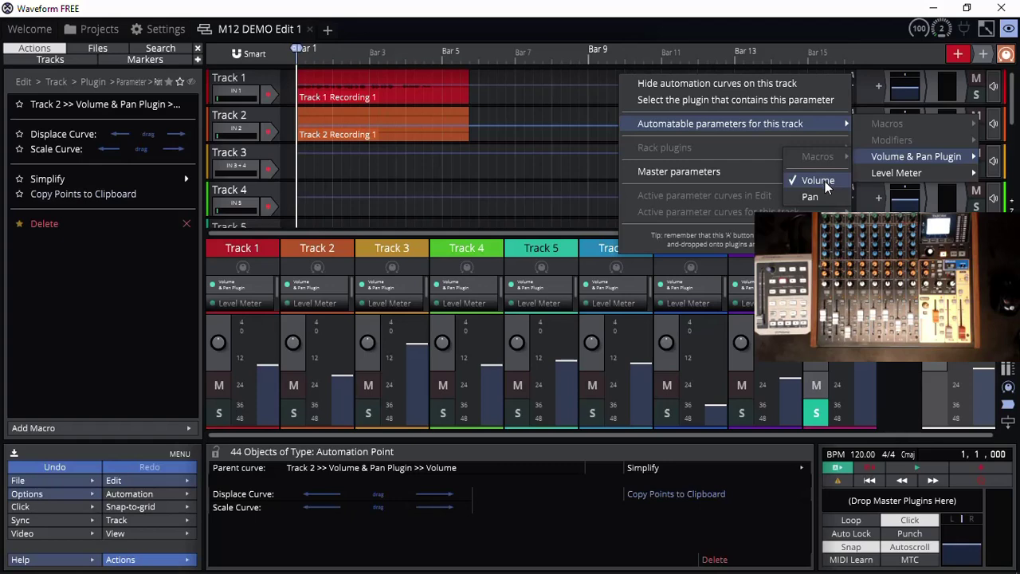
pyautogui.click(638, 15)
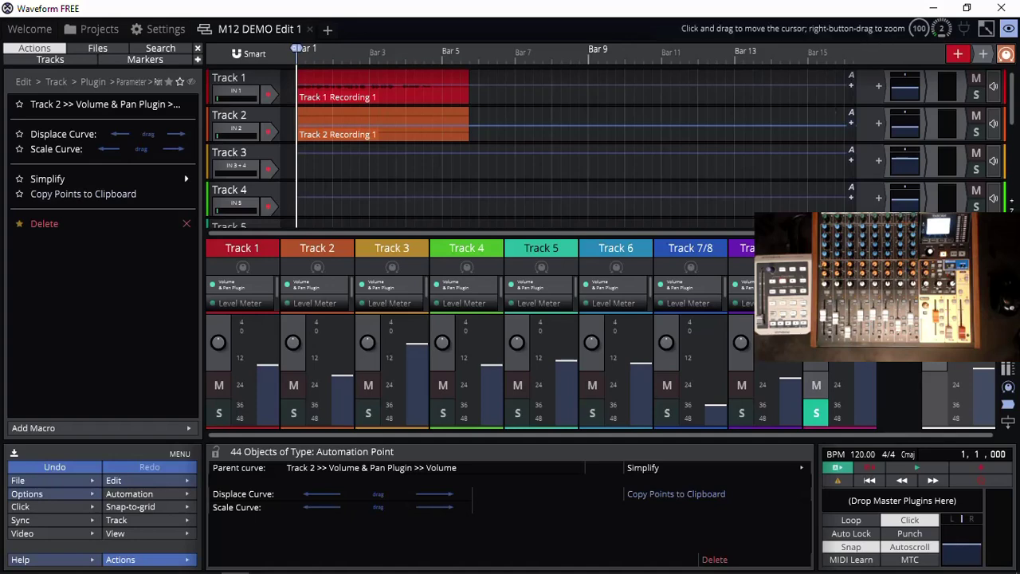
# Enable automation write mode and start playback to capture fader moves.
pyautogui.click(870, 470)
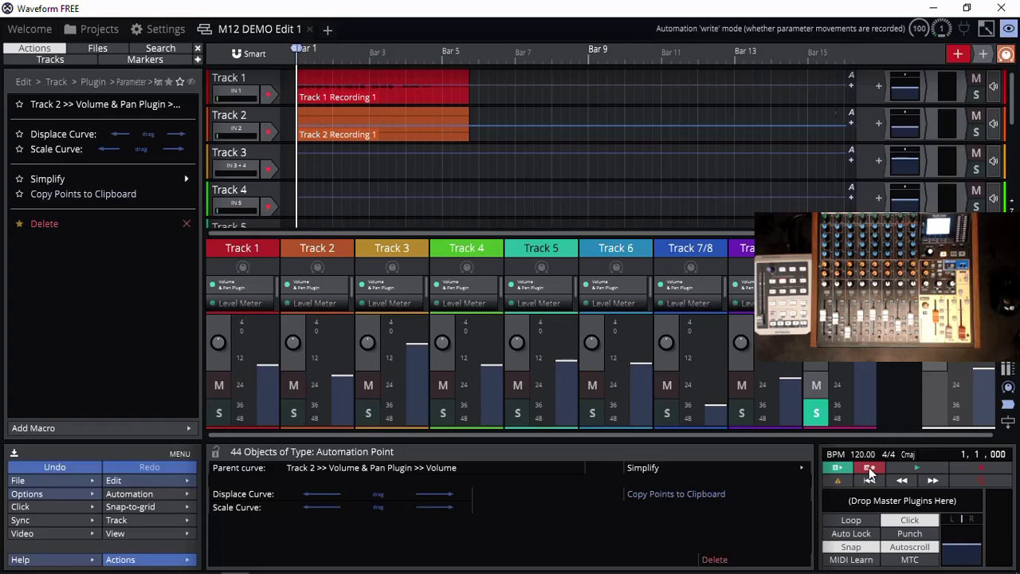
pyautogui.click(916, 466)
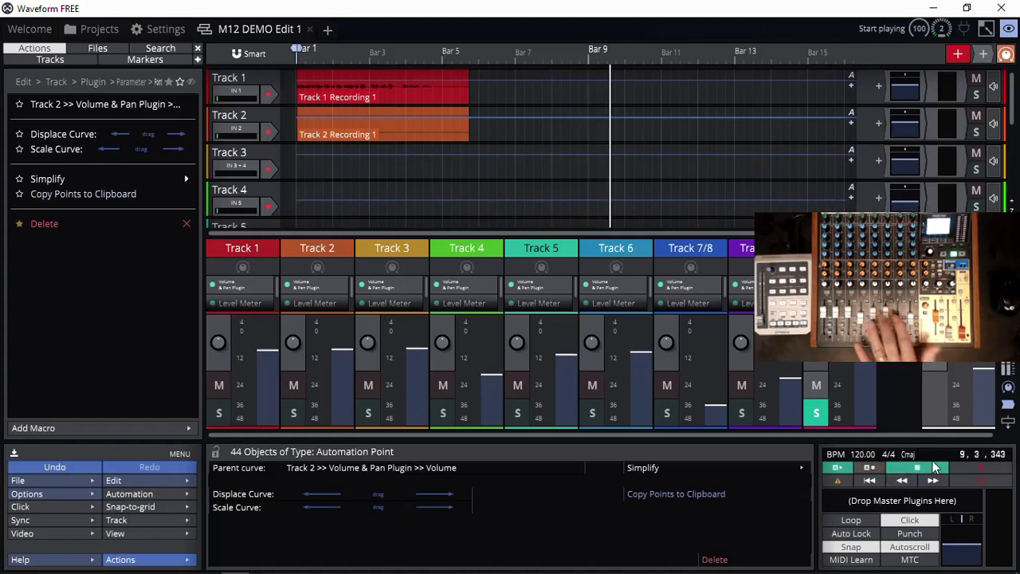
# Stop playback, replay to record Track 2's fader automation, then stop at bar 12.
pyautogui.click(915, 471)
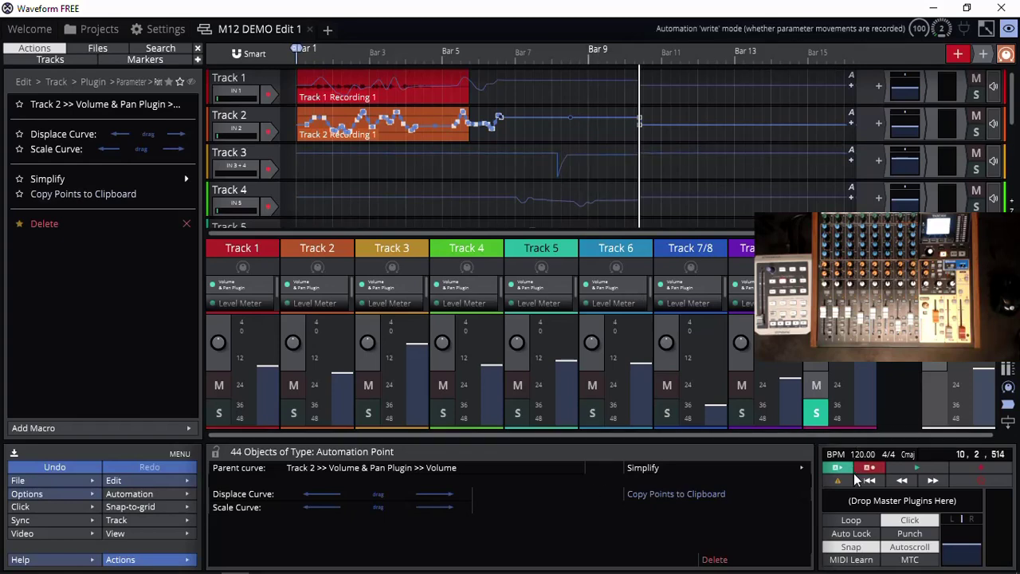
pyautogui.click(919, 467)
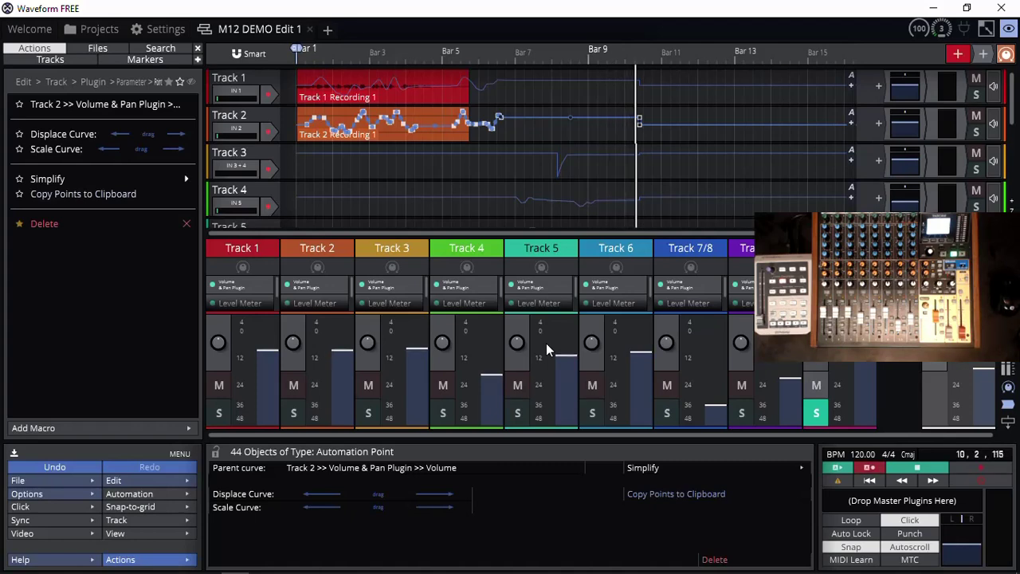
pyautogui.click(914, 470)
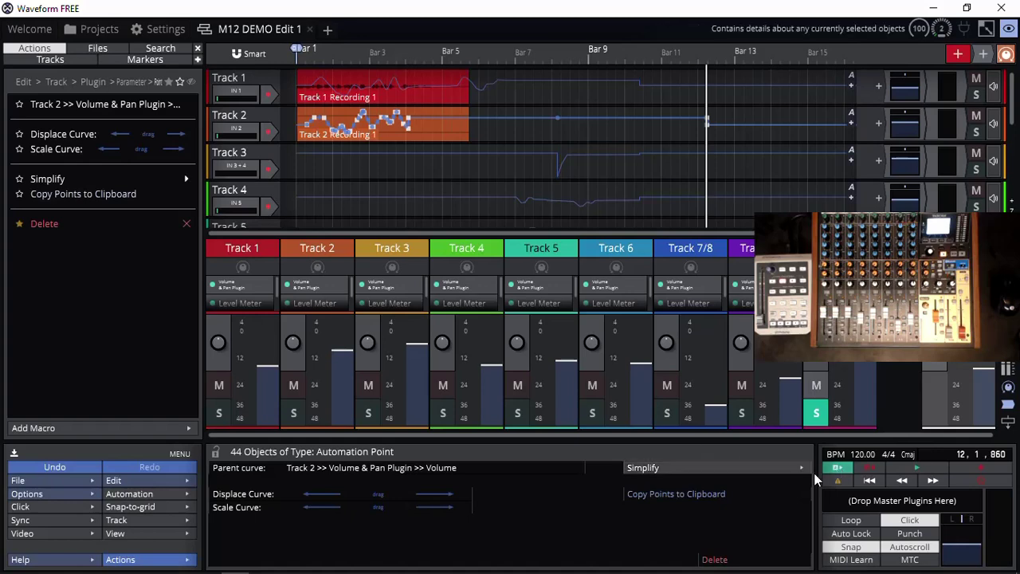
# Replay the recorded volume automation from the start of the edit, then stop back at bar 1.
pyautogui.click(868, 480)
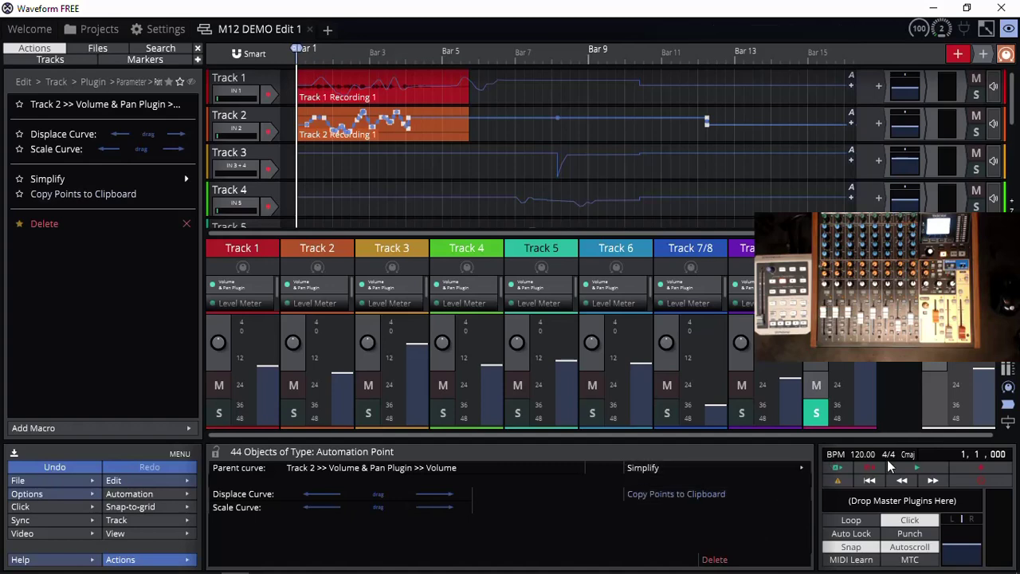
pyautogui.click(916, 467)
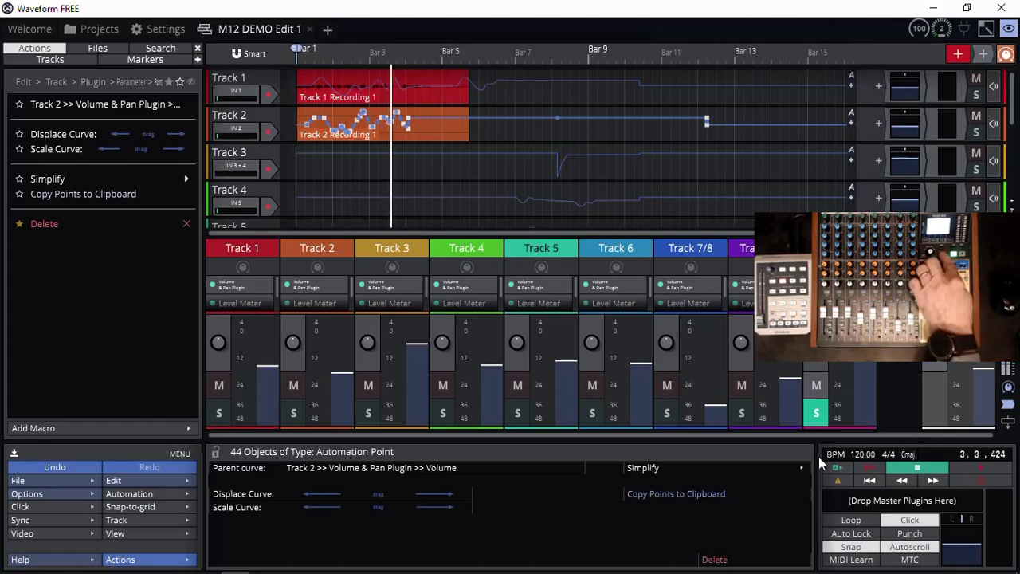
pyautogui.press('space')
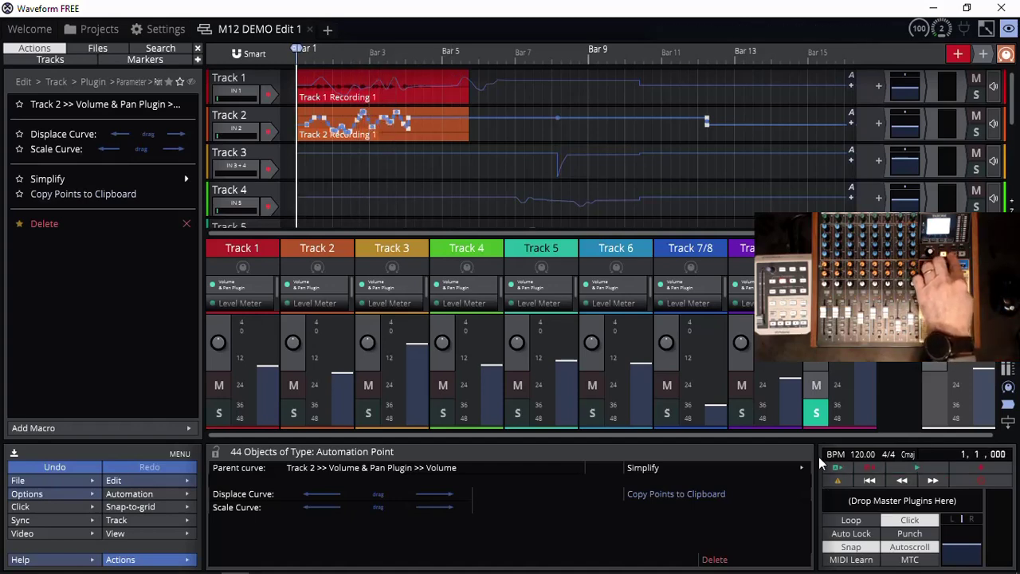